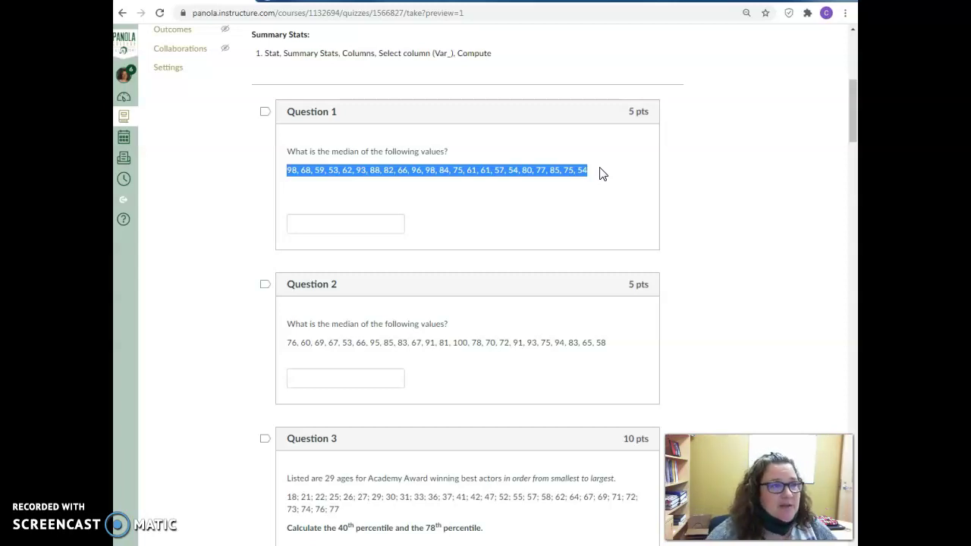
# Open a blank StatCrunch data table and paste the copied Question 1 values into row 1, separated by comma
pyautogui.moveTo(113, 11); pyautogui.dragTo(477, 29)
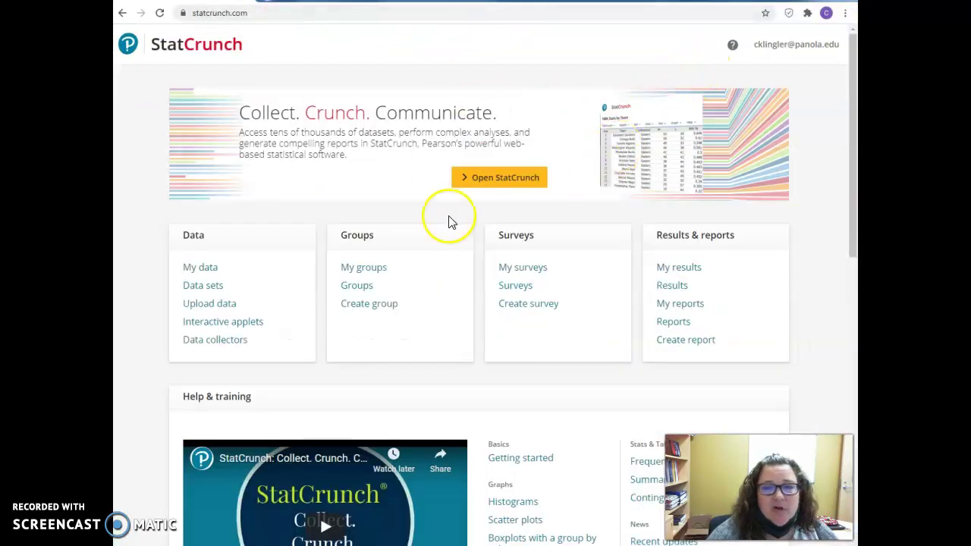
pyautogui.click(508, 179)
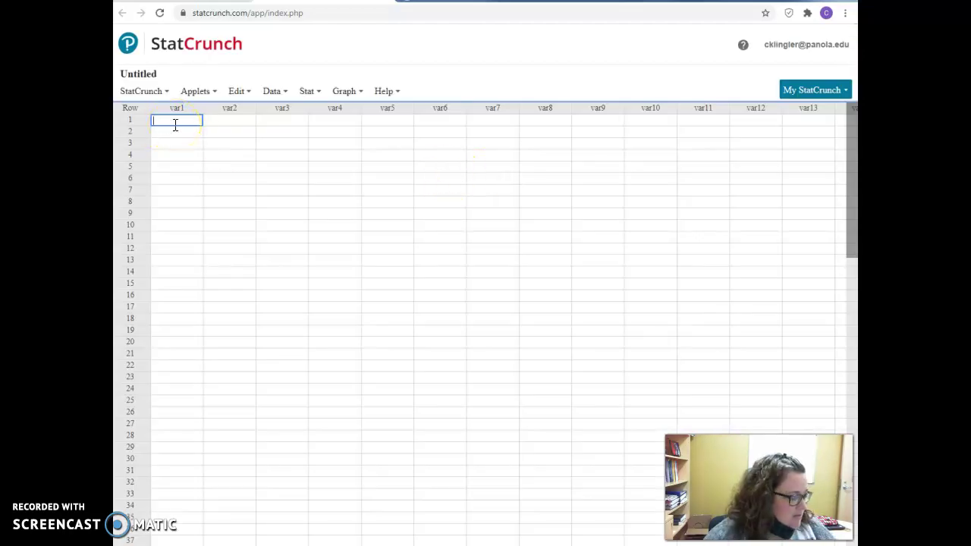
pyautogui.hotkey('ctrl', 'v')
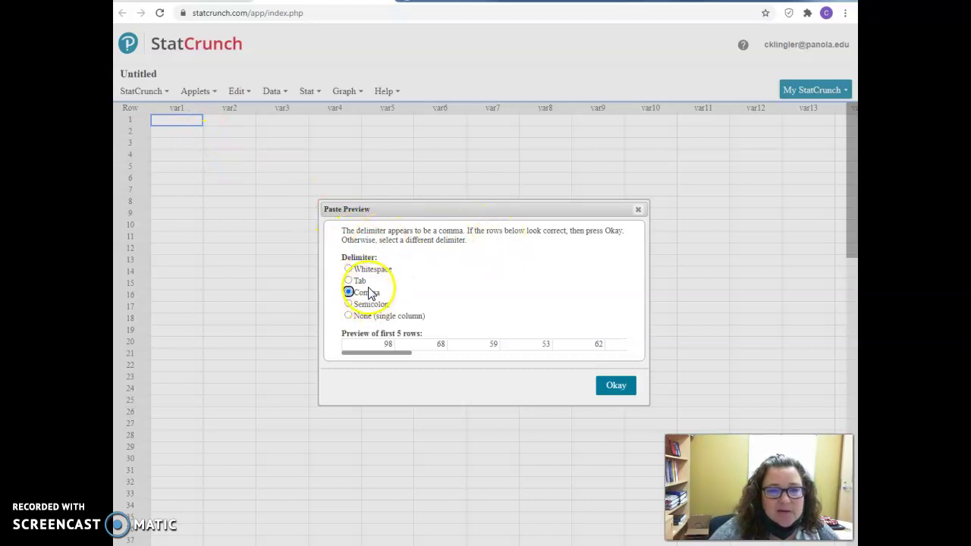
pyautogui.click(614, 386)
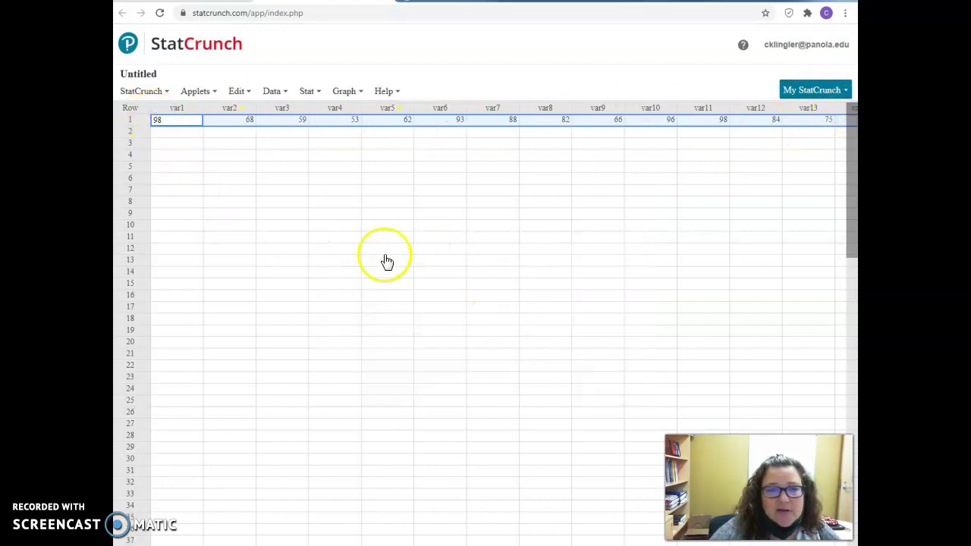
pyautogui.click(271, 92)
pyautogui.click(270, 93)
pyautogui.click(270, 92)
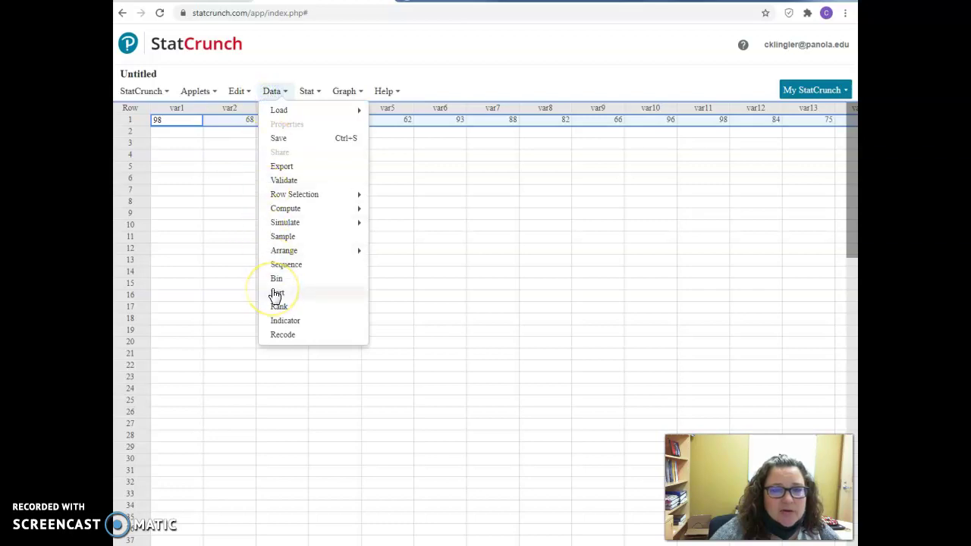
pyautogui.click(183, 147)
# Compute row summary statistics across columns var1 through var22 with the default statistics, review the results including the median, and close them
pyautogui.click(305, 93)
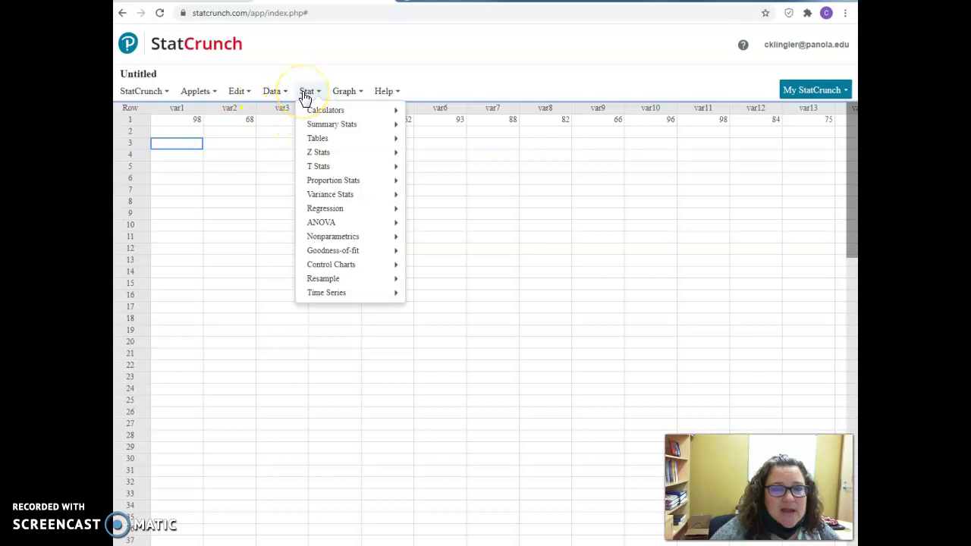
pyautogui.click(310, 126)
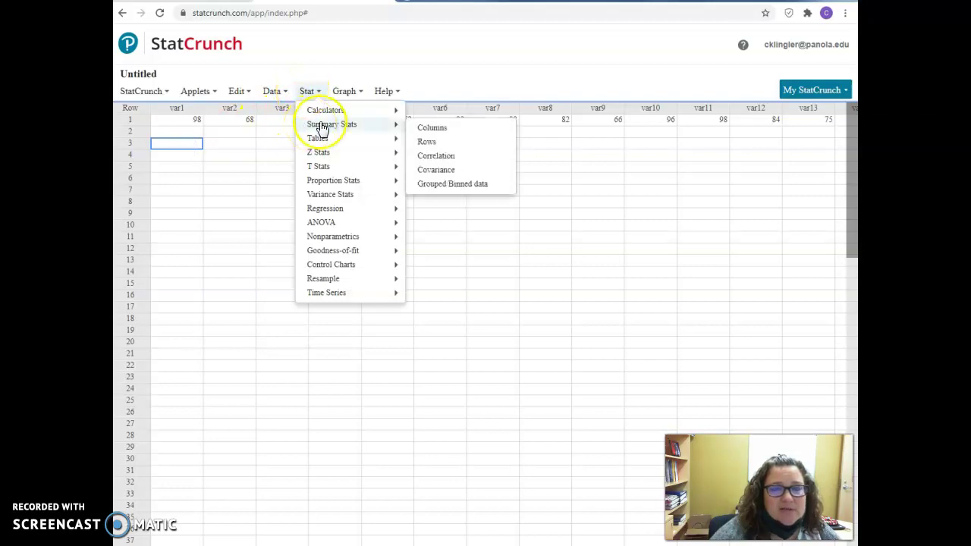
pyautogui.click(423, 144)
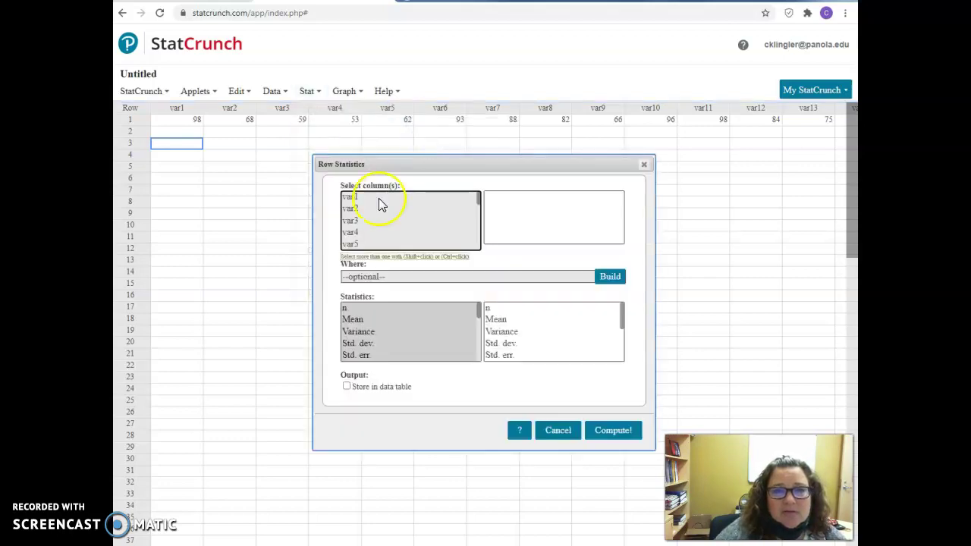
pyautogui.moveTo(350, 199); pyautogui.dragTo(352, 252)
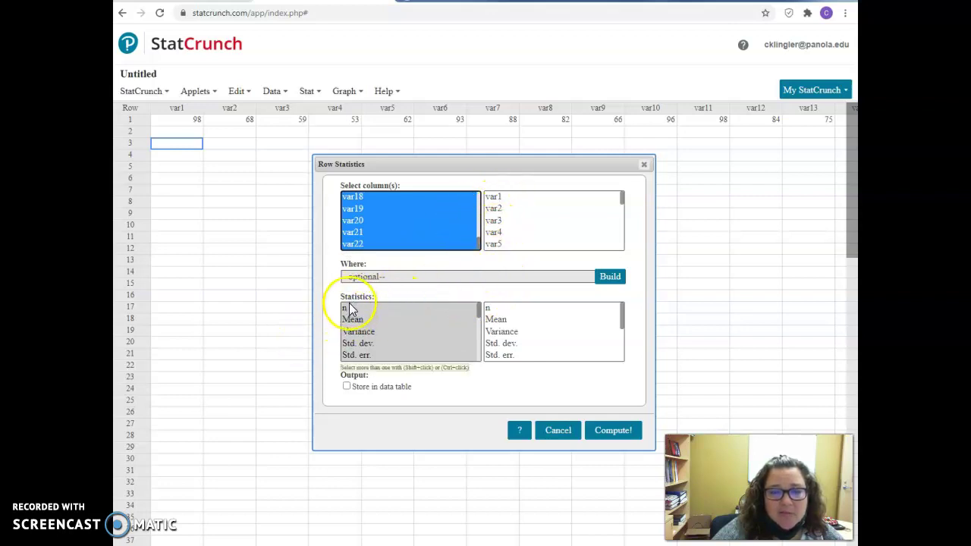
pyautogui.moveTo(477, 307); pyautogui.dragTo(474, 362)
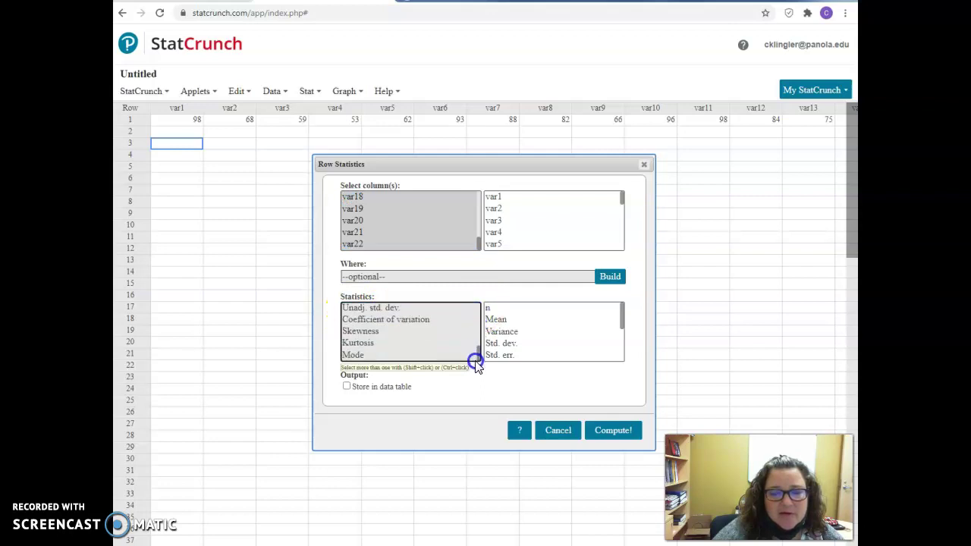
pyautogui.moveTo(619, 321); pyautogui.dragTo(620, 351)
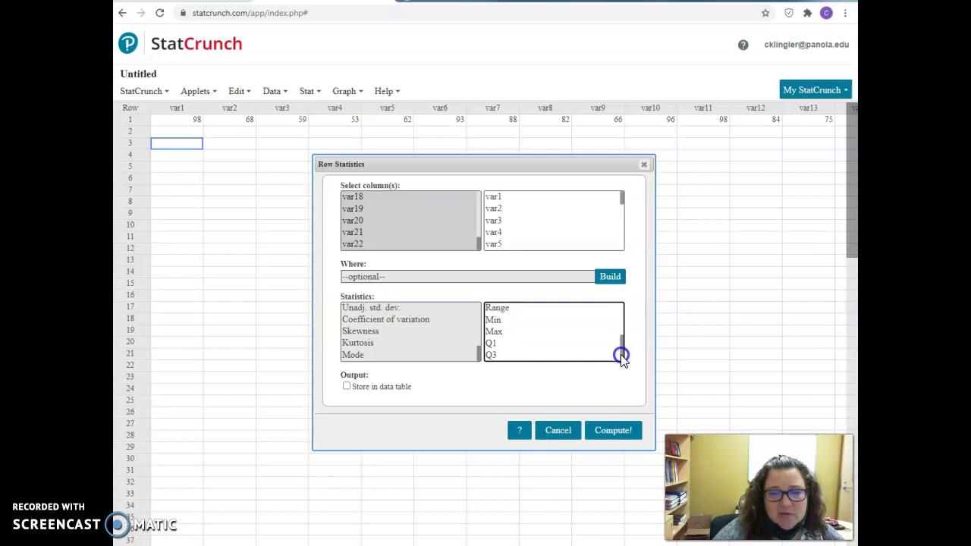
pyautogui.click(614, 435)
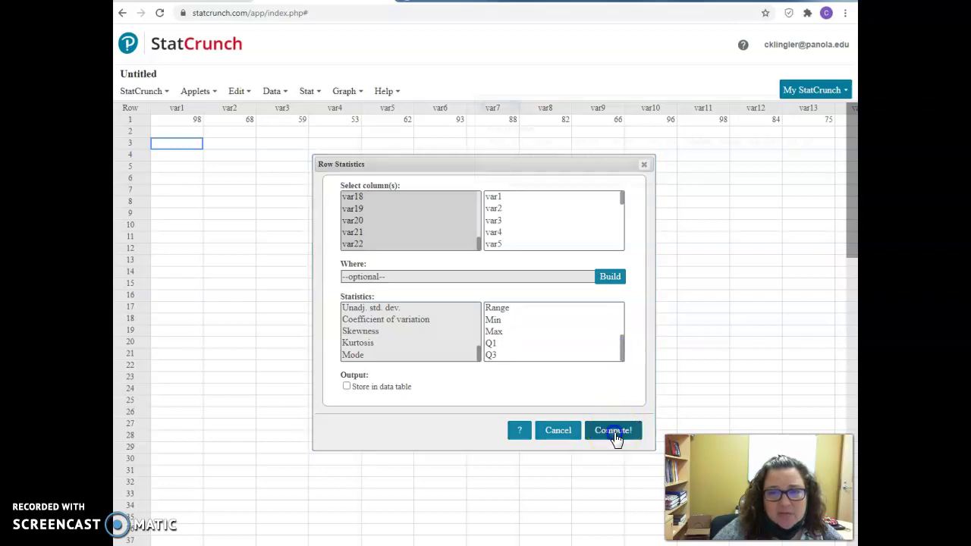
pyautogui.moveTo(665, 102); pyautogui.dragTo(580, 136)
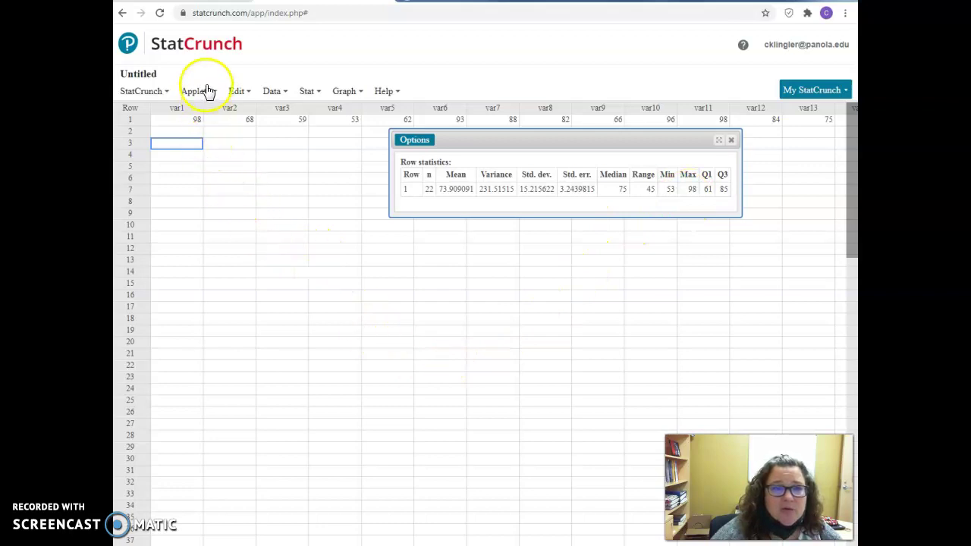
pyautogui.click(274, 91)
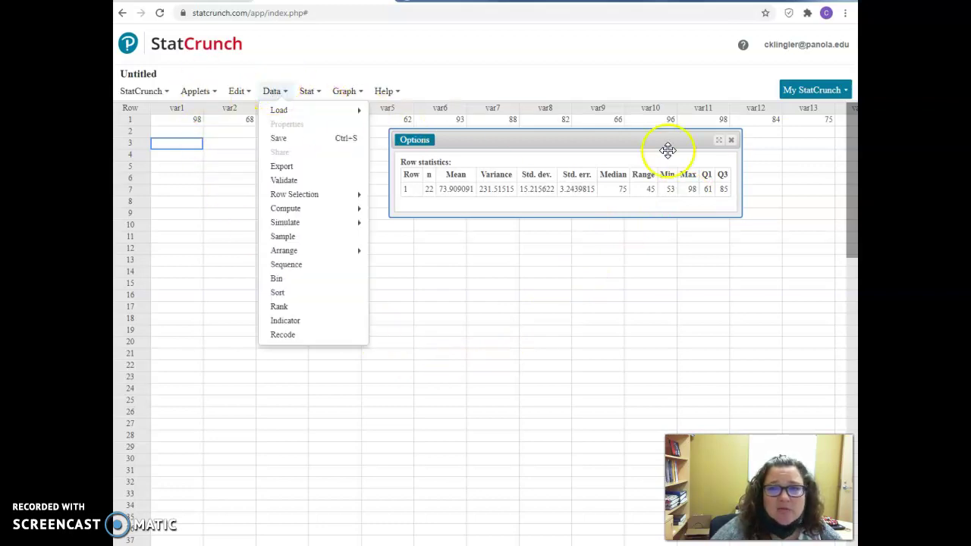
pyautogui.click(730, 140)
pyautogui.click(273, 91)
pyautogui.click(271, 92)
pyautogui.click(272, 92)
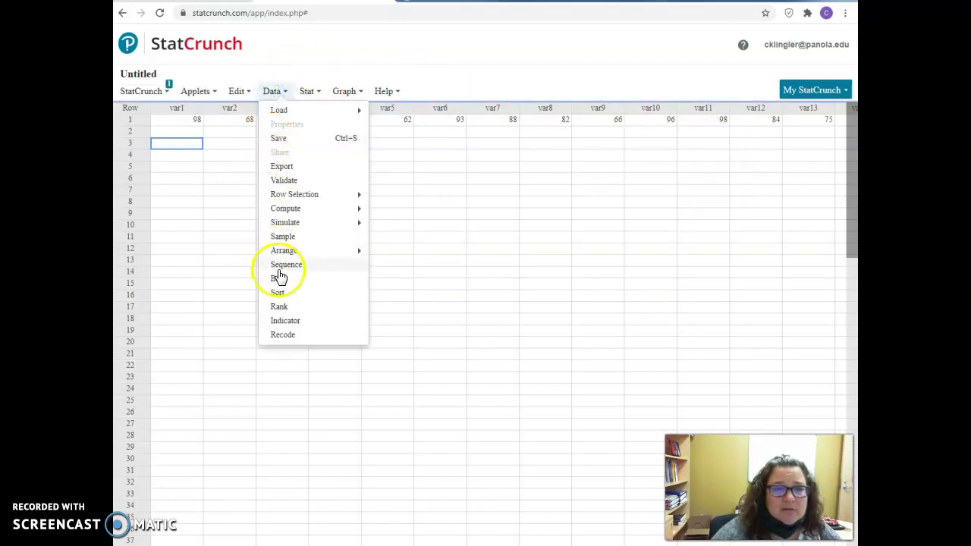
pyautogui.click(279, 294)
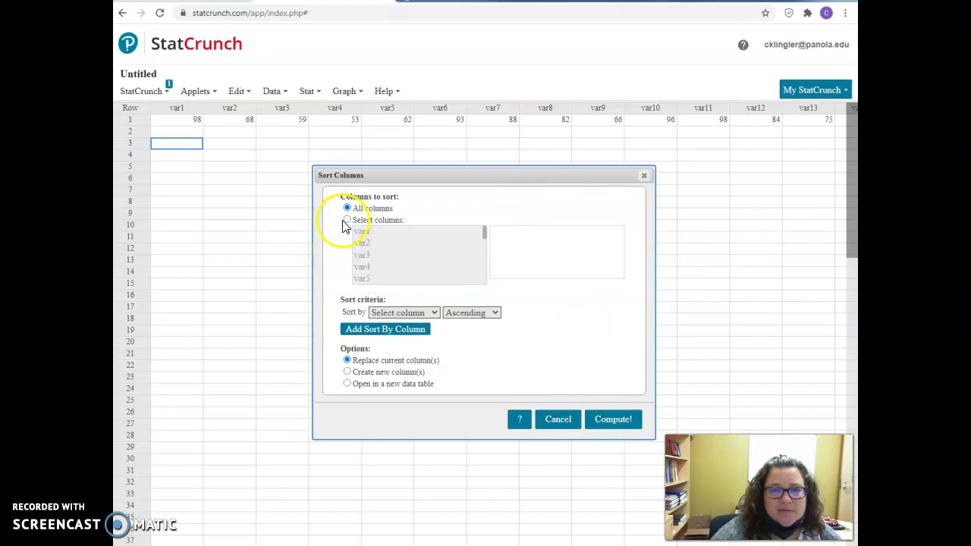
pyautogui.click(346, 220)
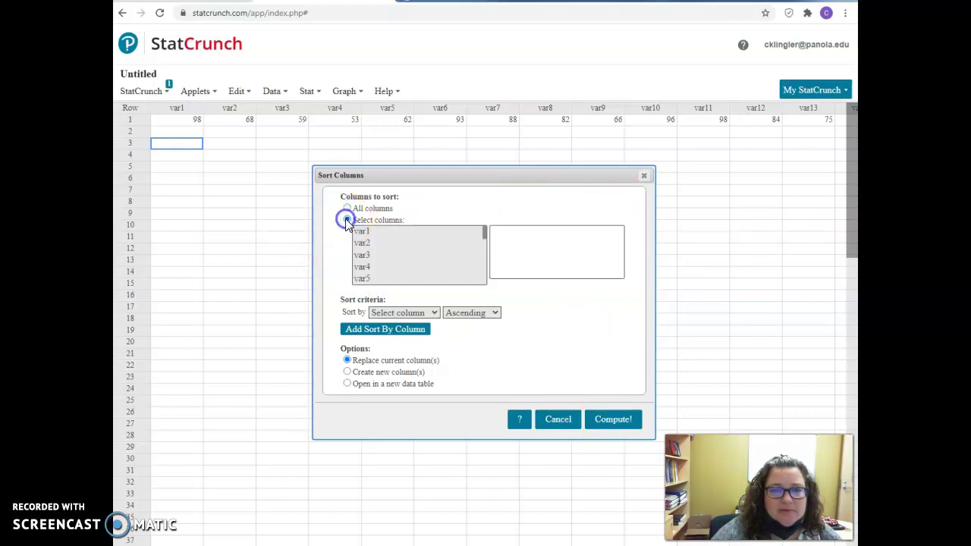
pyautogui.moveTo(362, 233); pyautogui.dragTo(370, 287)
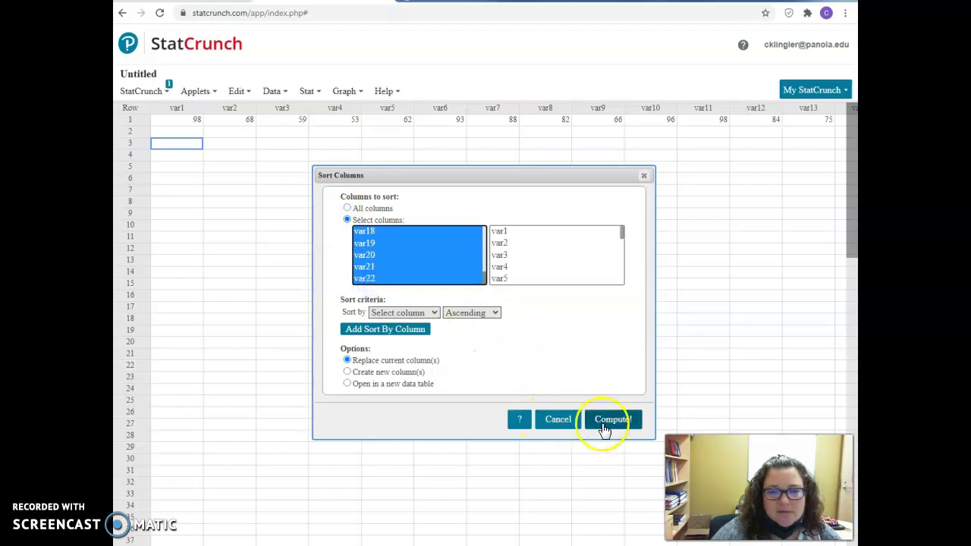
pyautogui.click(615, 421)
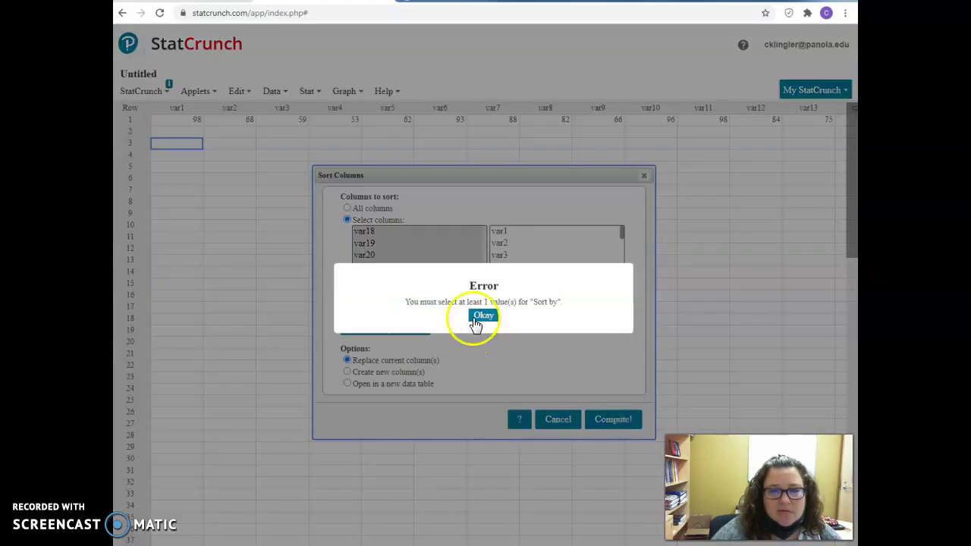
pyautogui.click(483, 316)
pyautogui.click(558, 424)
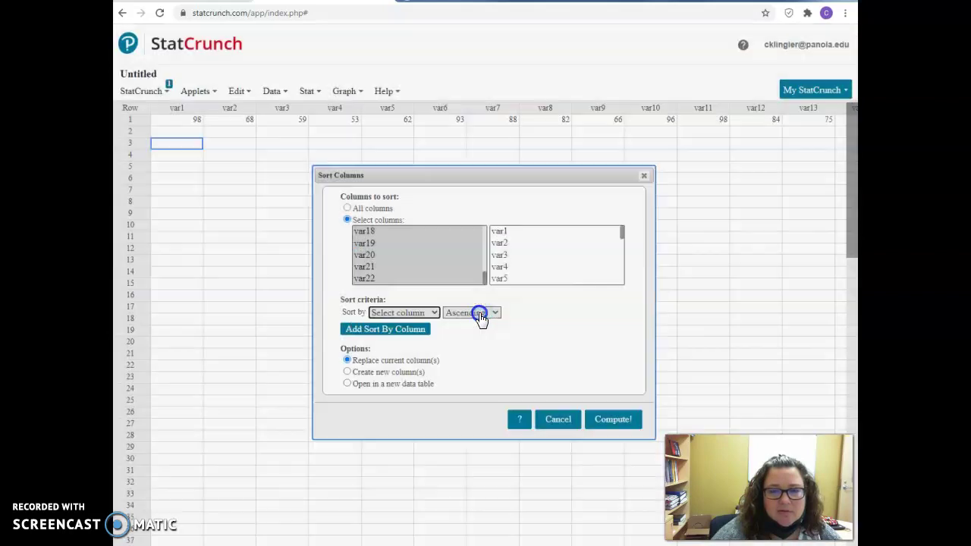
# Stack columns var1 through var22 into new label and value columns in the same data table, and dismiss the result message
pyautogui.click(244, 93)
pyautogui.click(271, 92)
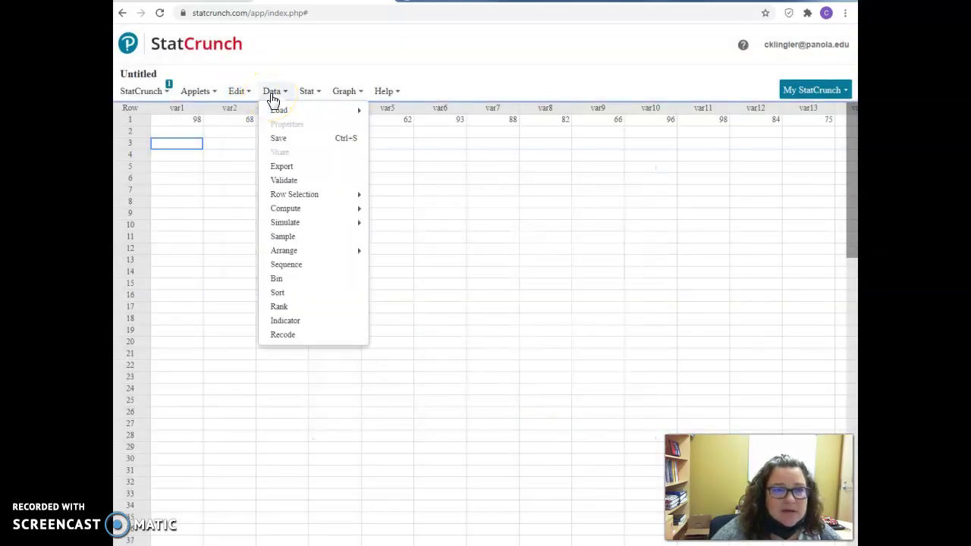
pyautogui.moveTo(288, 257)
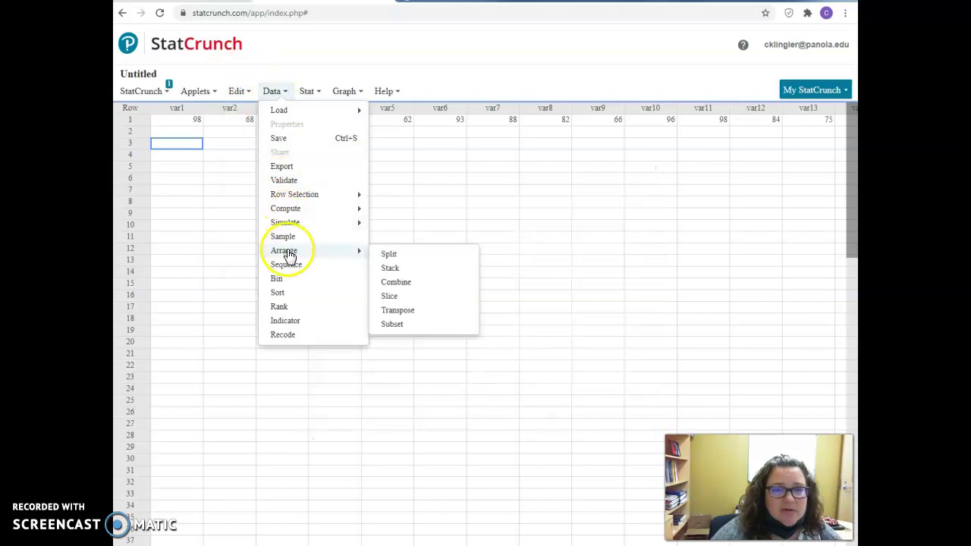
pyautogui.click(389, 269)
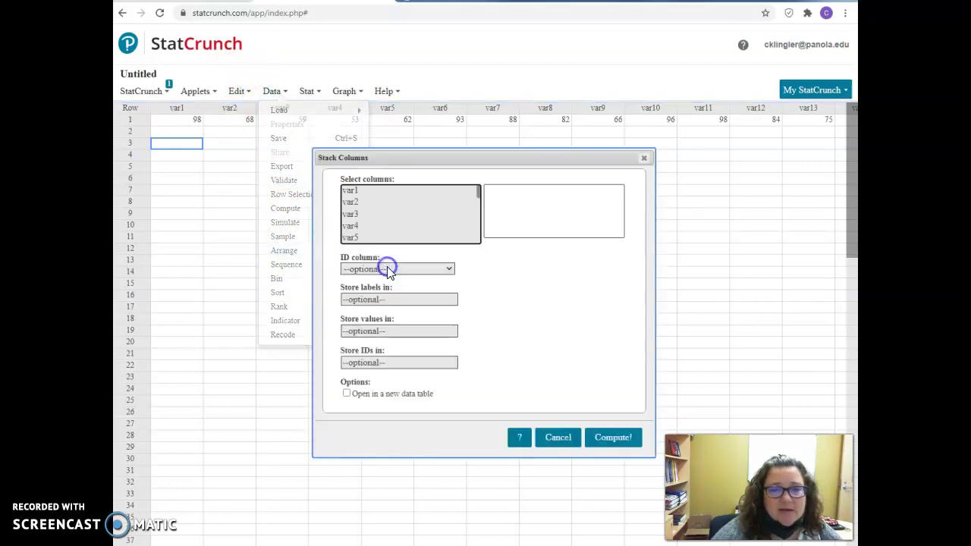
pyautogui.moveTo(363, 190); pyautogui.dragTo(359, 241)
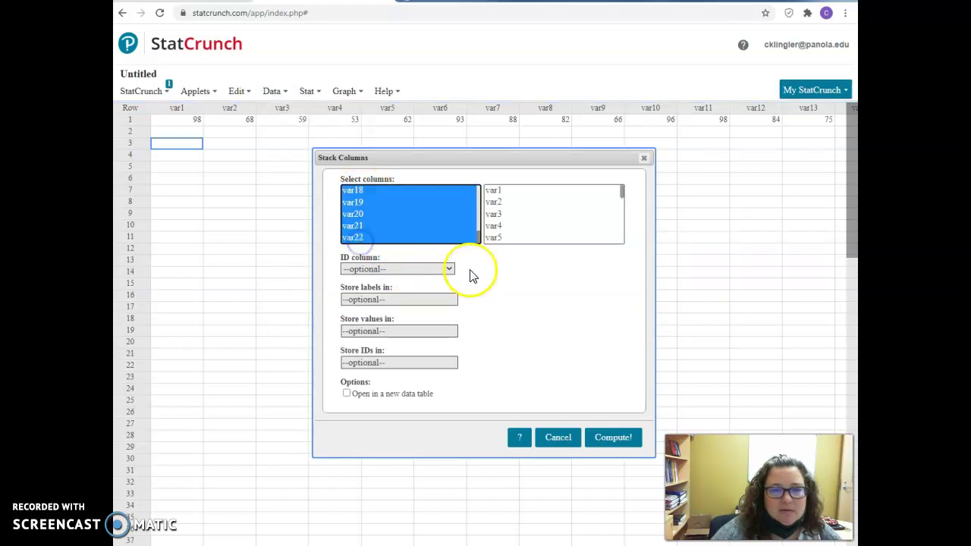
pyautogui.click(615, 438)
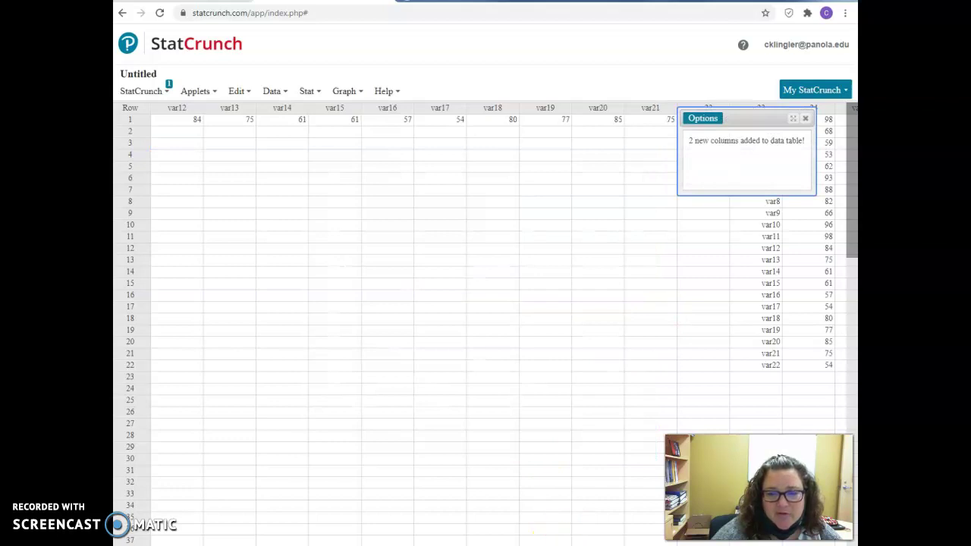
pyautogui.hscroll(4, 554, 174)
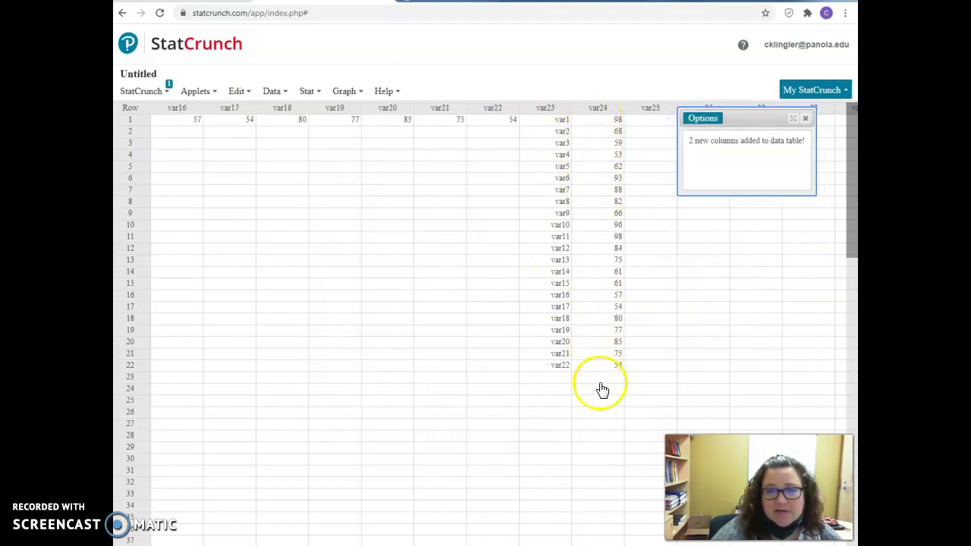
pyautogui.click(807, 121)
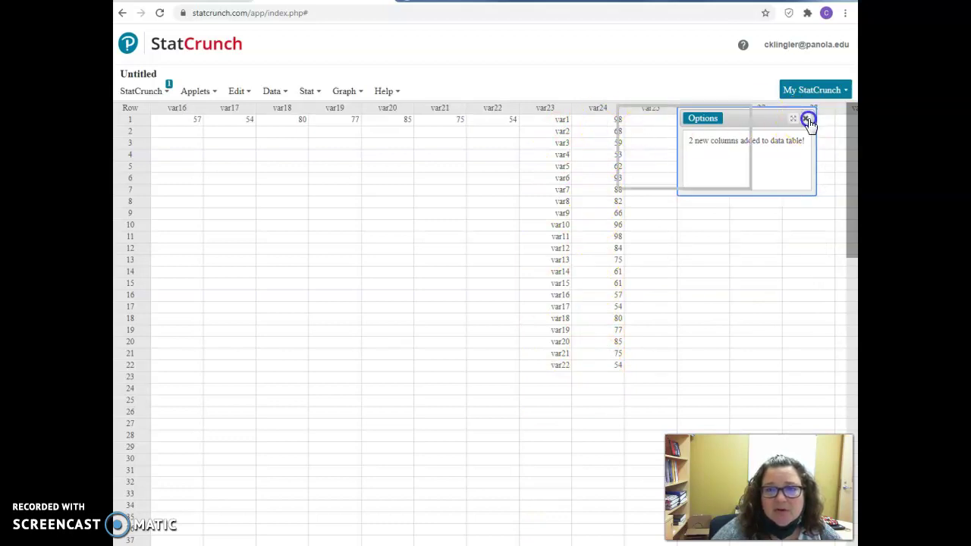
# Sort only column var24 by var24 in ascending order, replacing the current column, and move the result message away from the sorted values
pyautogui.click(229, 92)
pyautogui.click(275, 92)
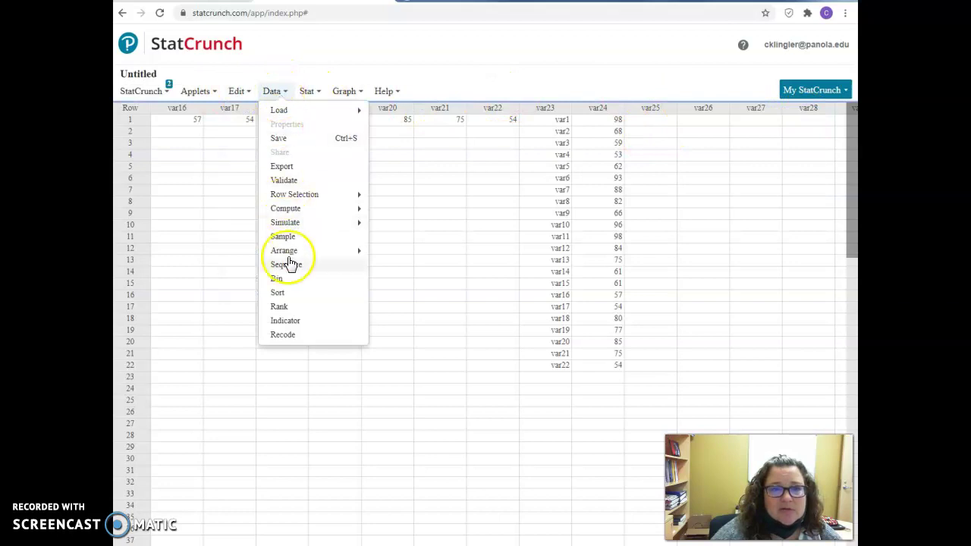
pyautogui.click(289, 300)
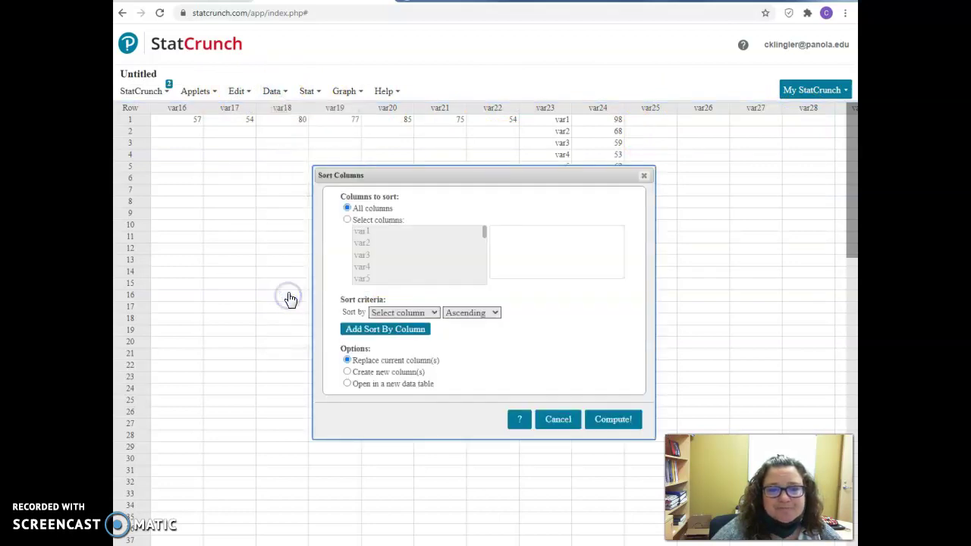
pyautogui.click(348, 219)
pyautogui.scroll(-1, 372, 243)
pyautogui.scroll(-3, 372, 241)
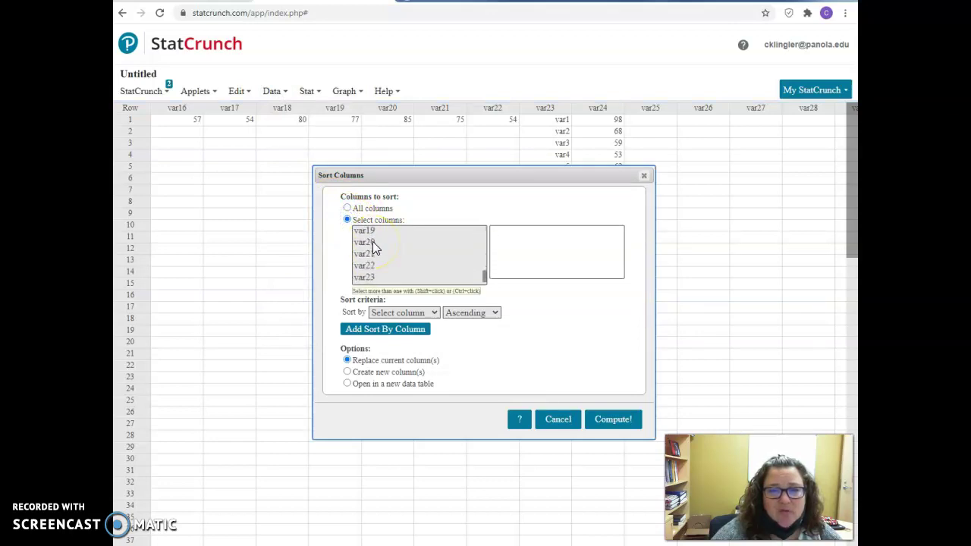
pyautogui.click(358, 279)
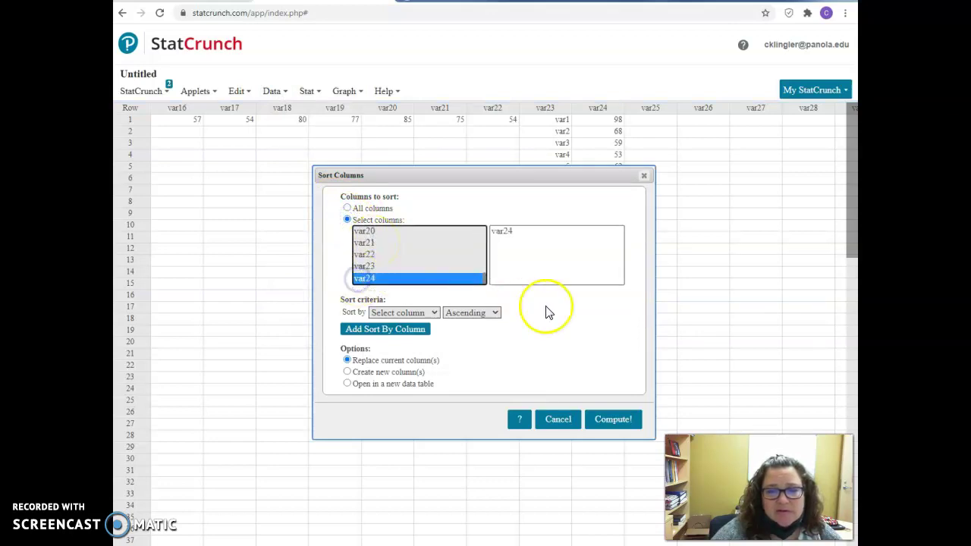
pyautogui.click(615, 419)
pyautogui.click(474, 317)
pyautogui.click(433, 313)
pyautogui.scroll(-2, 400, 493)
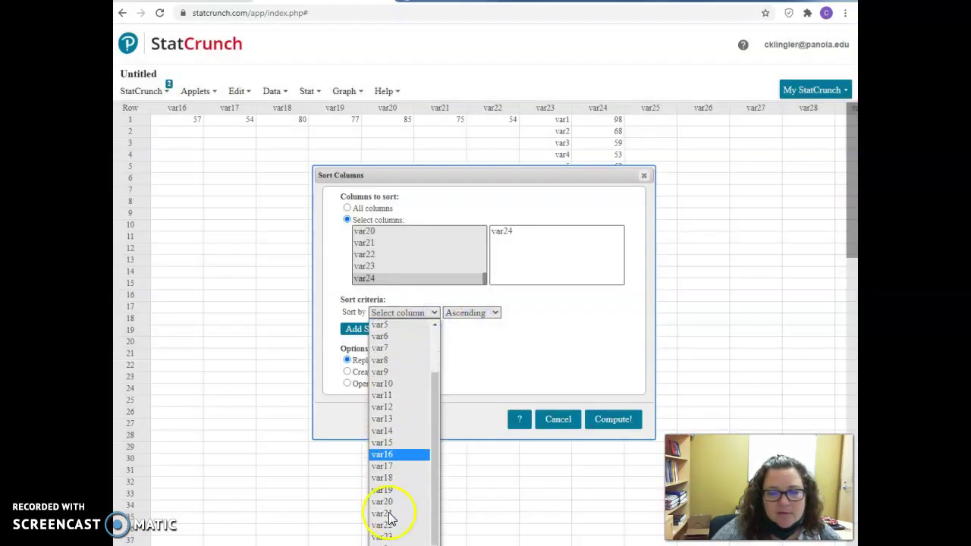
pyautogui.click(400, 543)
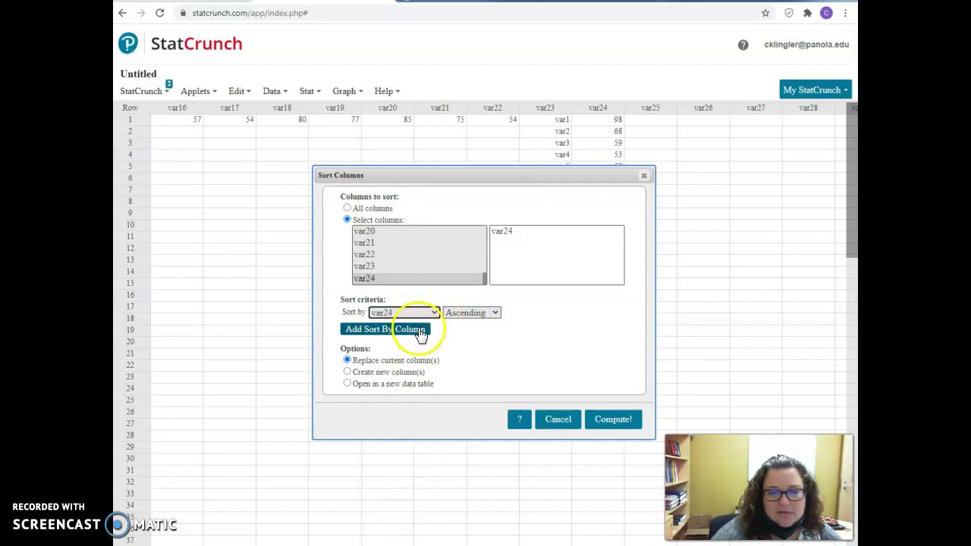
pyautogui.click(621, 424)
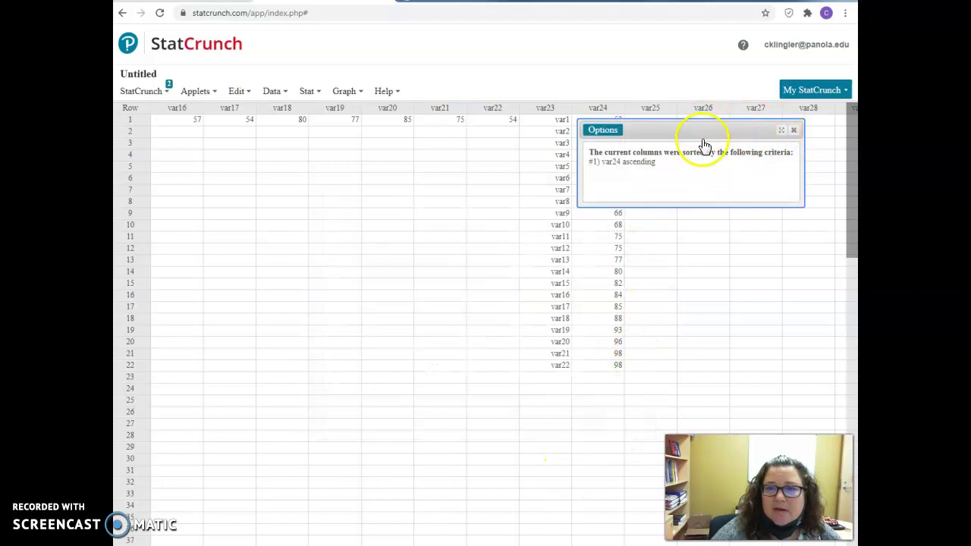
pyautogui.moveTo(701, 127); pyautogui.dragTo(260, 162)
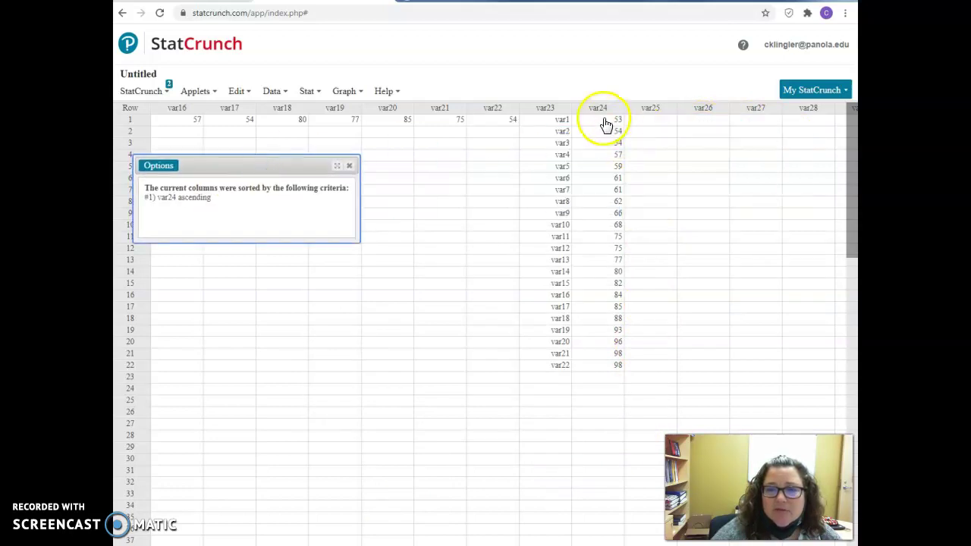